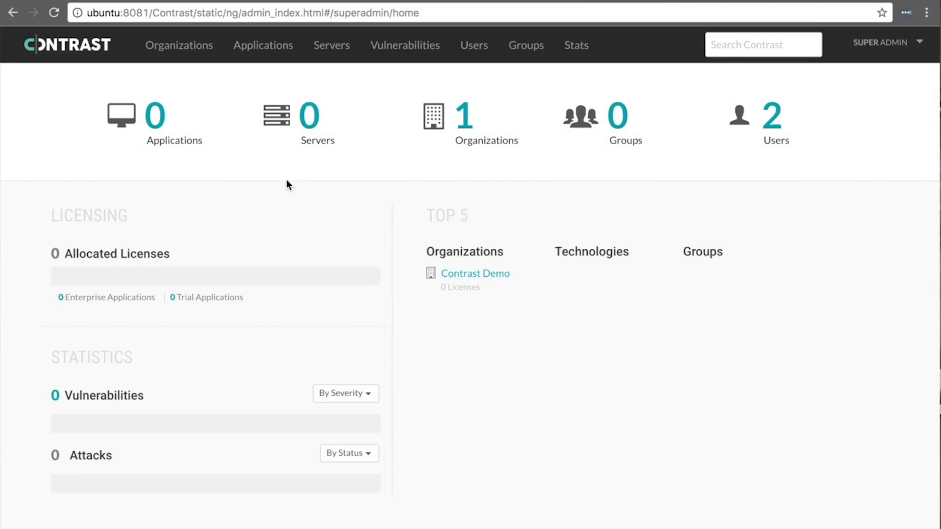
- Browse the Organizations, Users and empty Groups lists, then open the SUPER ADMIN menu
left_click(196, 45)
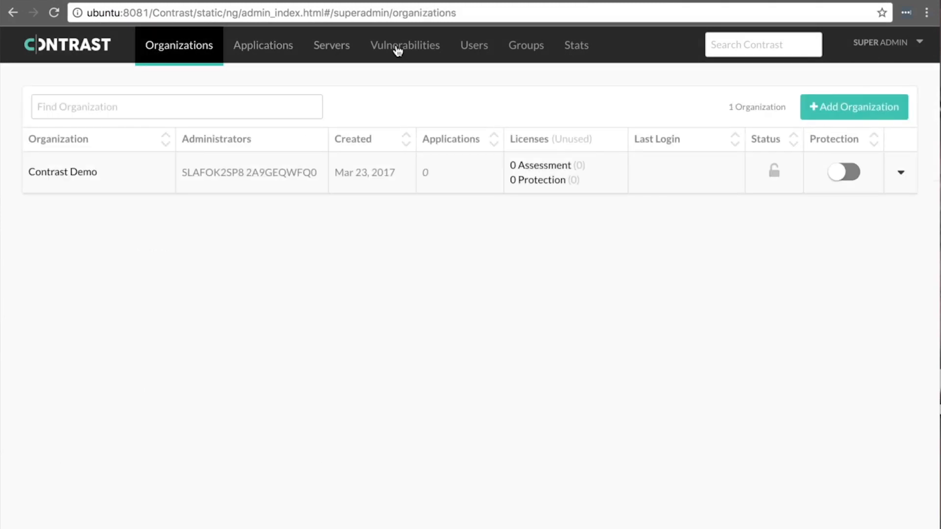
left_click(478, 49)
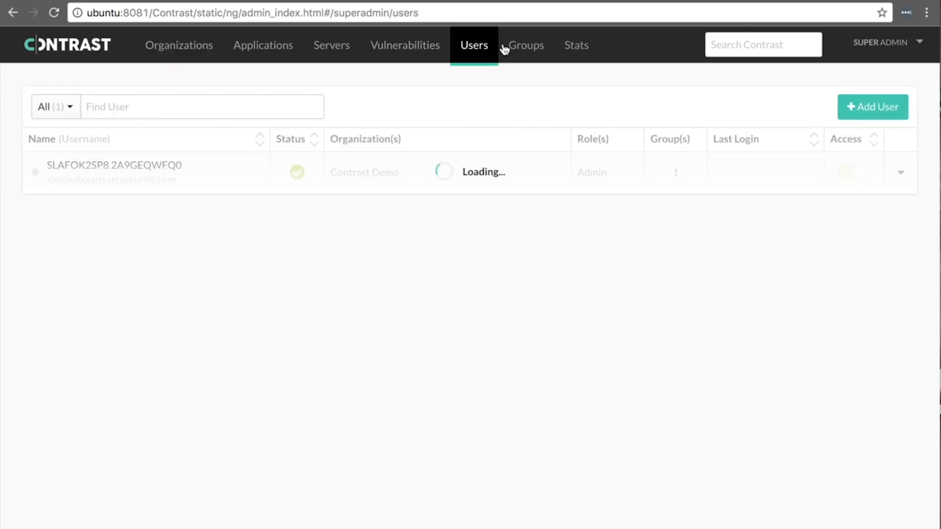
left_click(525, 50)
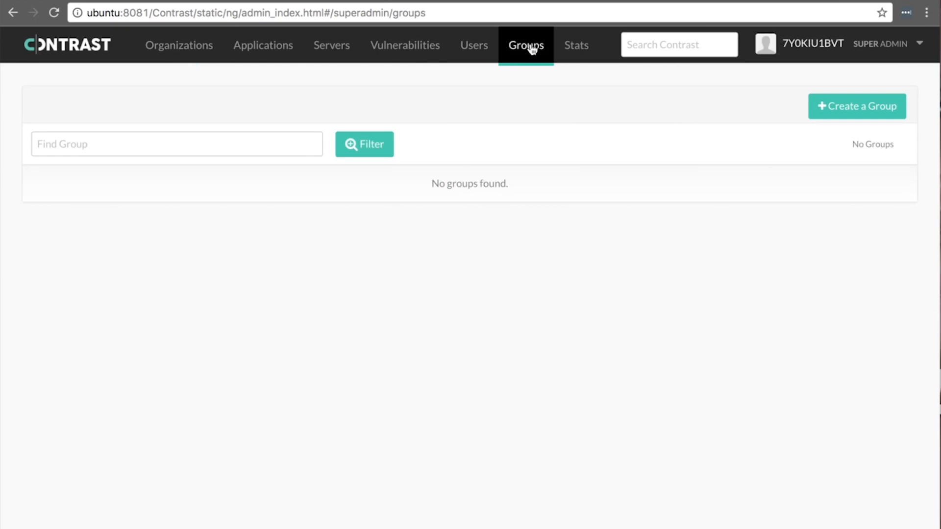
left_click(880, 45)
- Review the REST API, Licensing, Authentication method and Database sections of System Settings
left_click(863, 95)
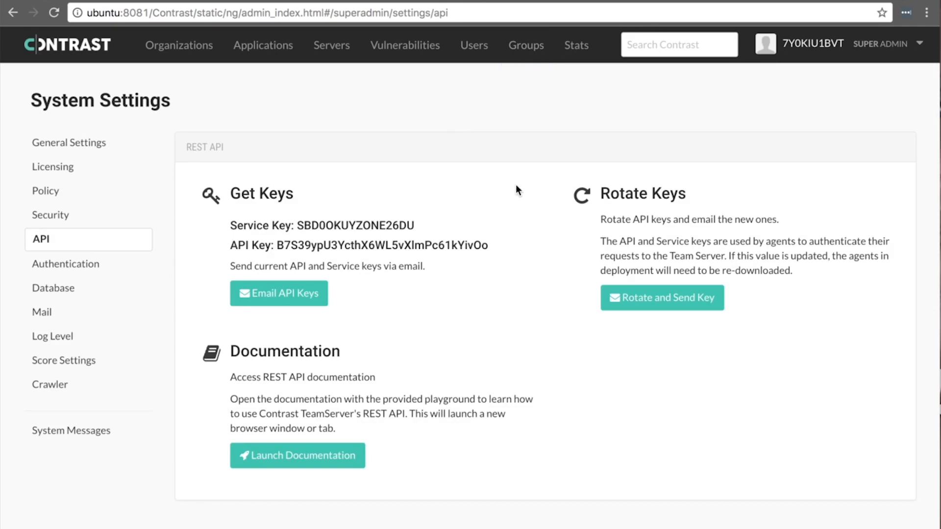
left_click(80, 167)
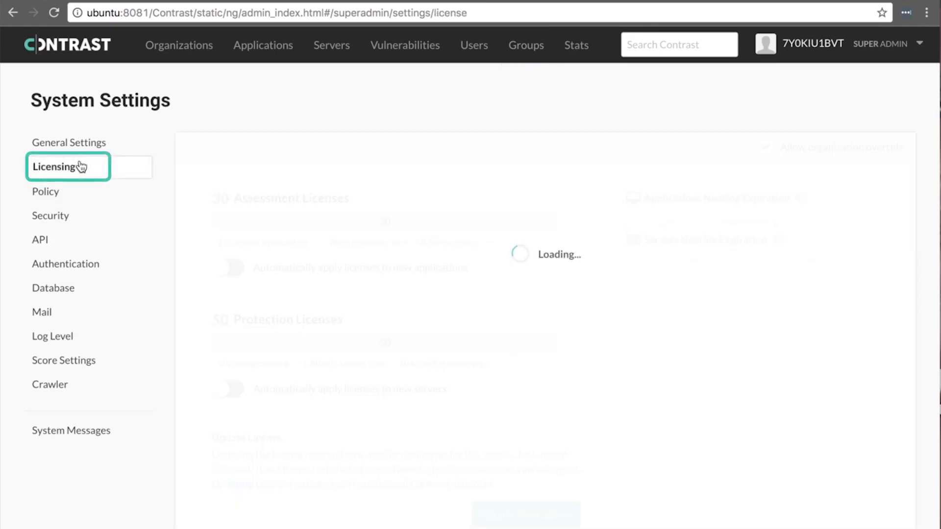
left_click(83, 265)
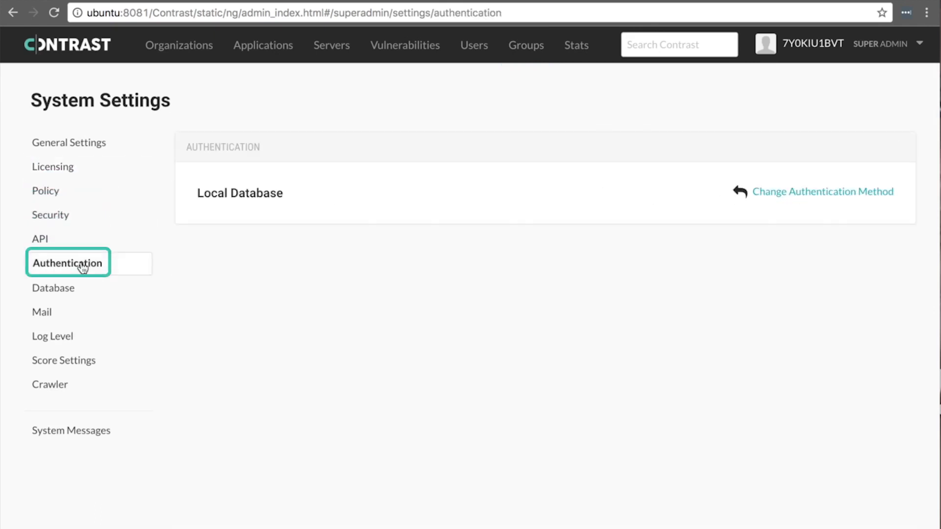
left_click(839, 190)
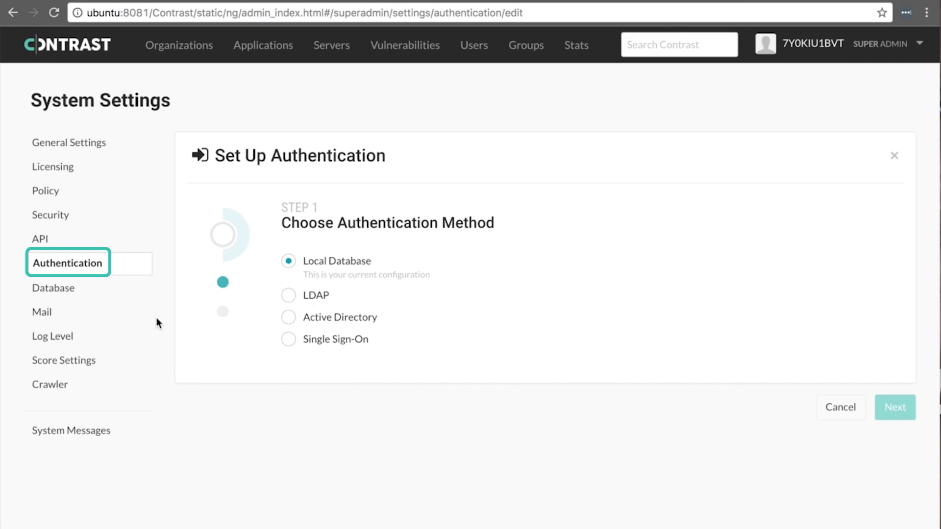
left_click(72, 290)
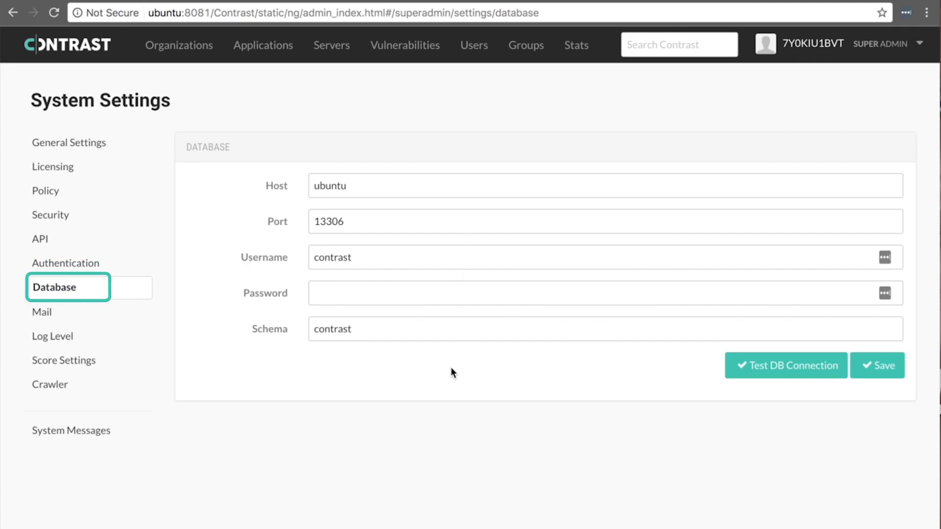
- Check the Mail server settings, then return to General Settings
left_click(92, 310)
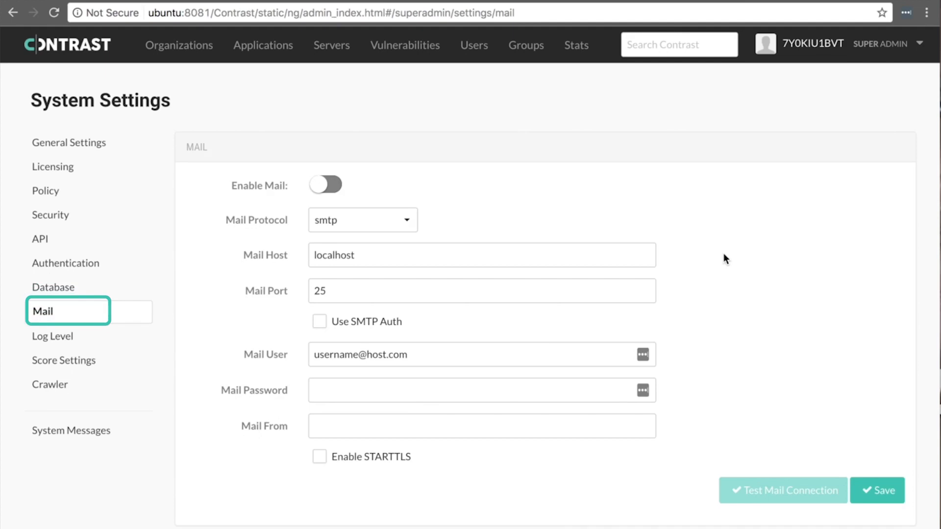
left_click(106, 143)
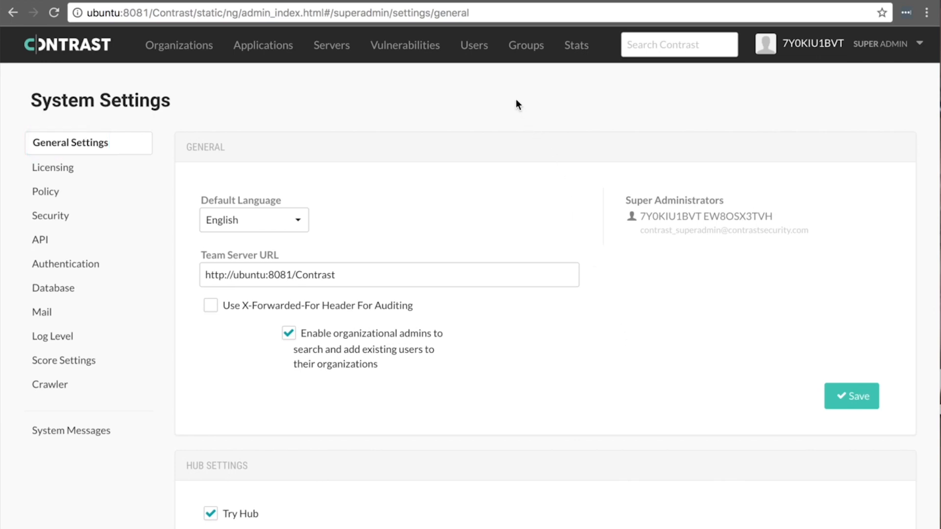
- Start a new user from the Users list and enter their first and last name
left_click(473, 43)
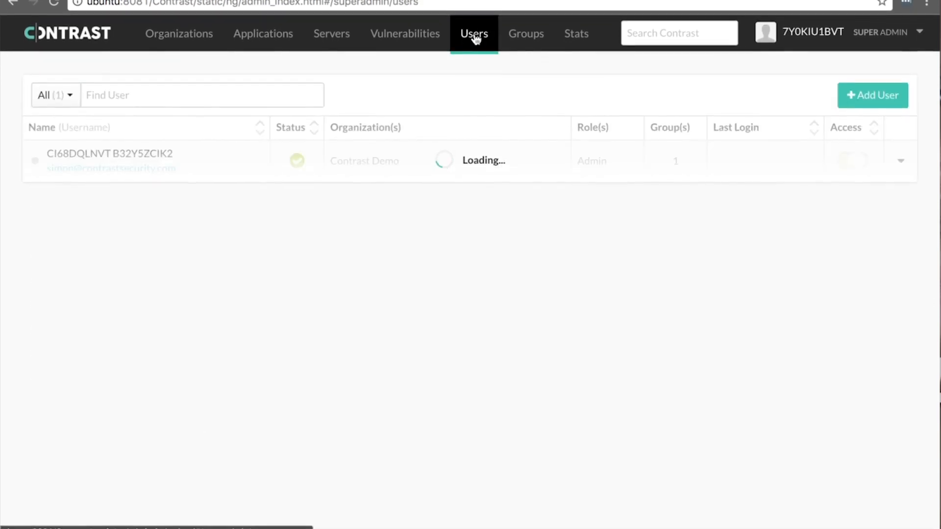
left_click(860, 92)
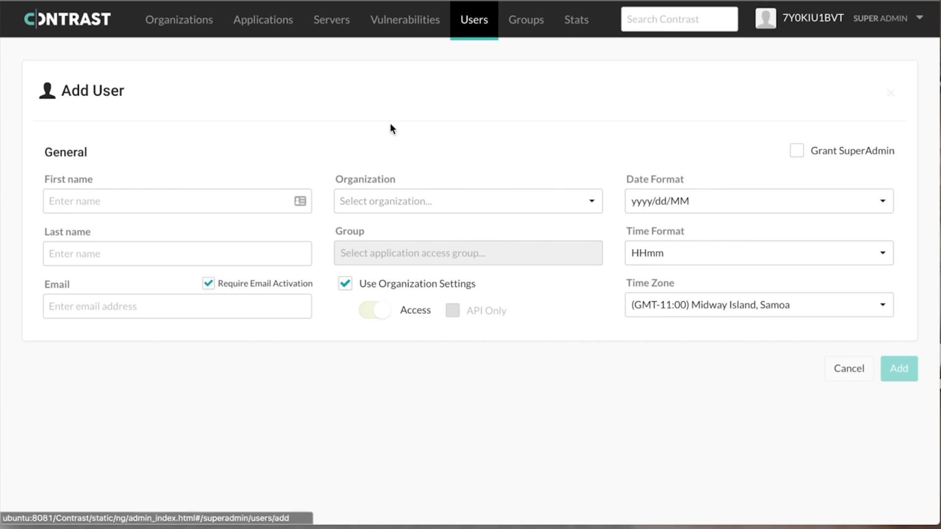
left_click(160, 205)
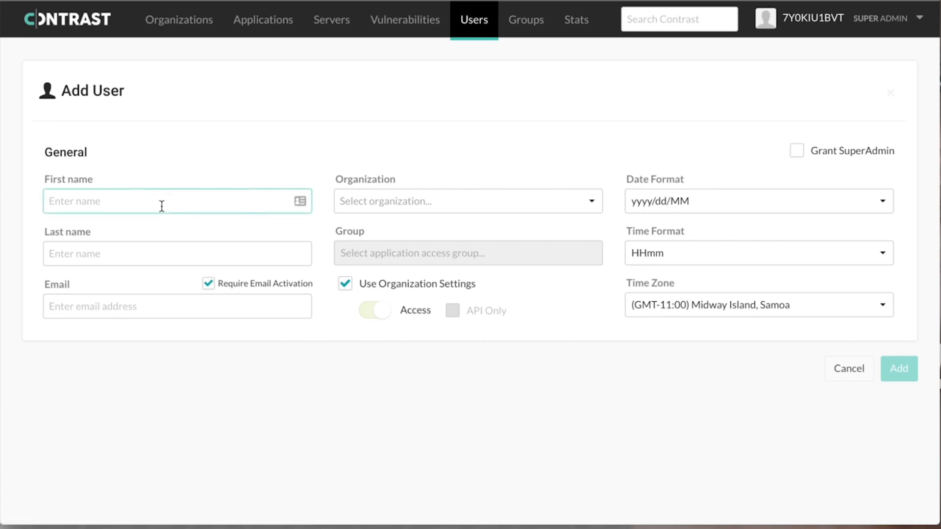
type("Chuck")
key("Tab")
type("N")
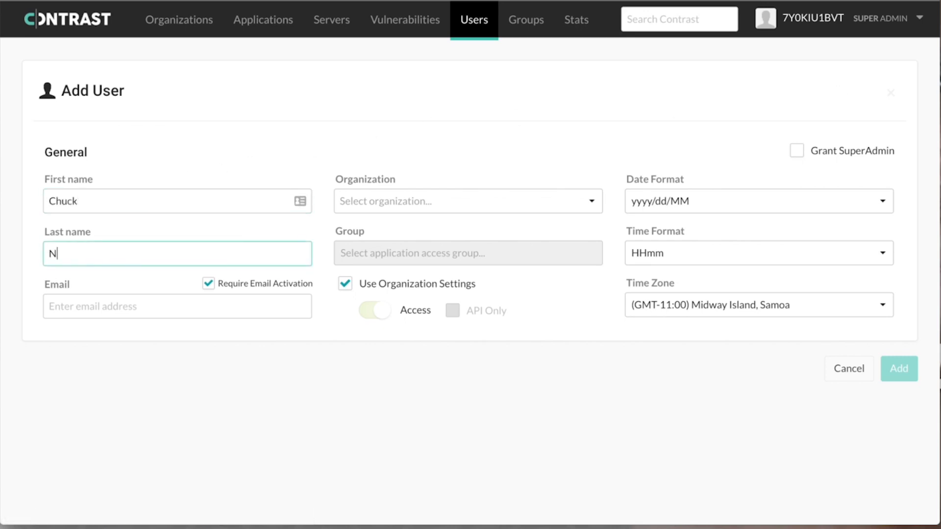
type("orris")
key("Tab")
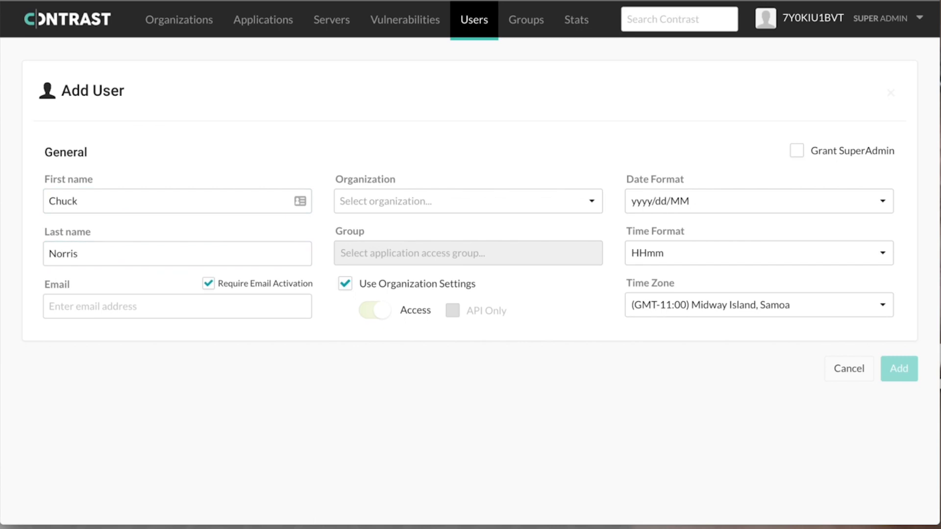
- Turn off e-mail activation and enter the user's e-mail and a matching password
left_click(207, 288)
left_click(172, 304)
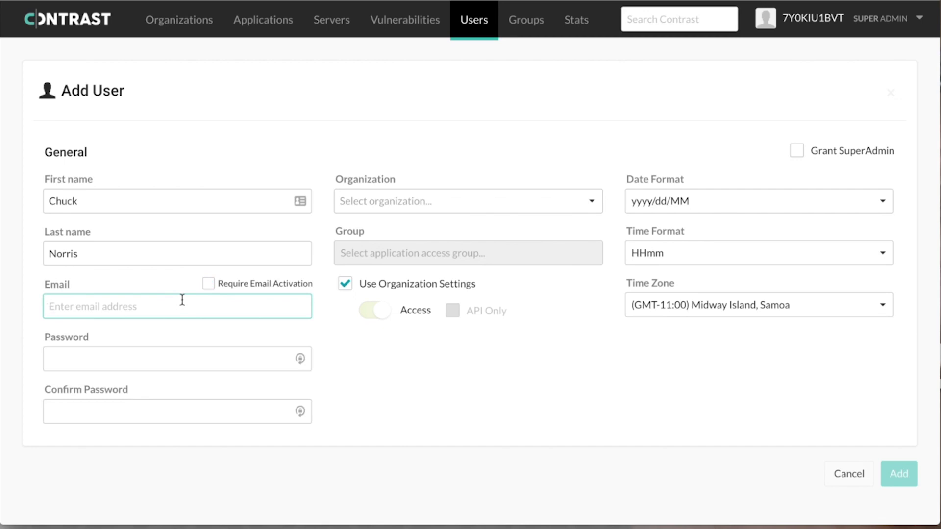
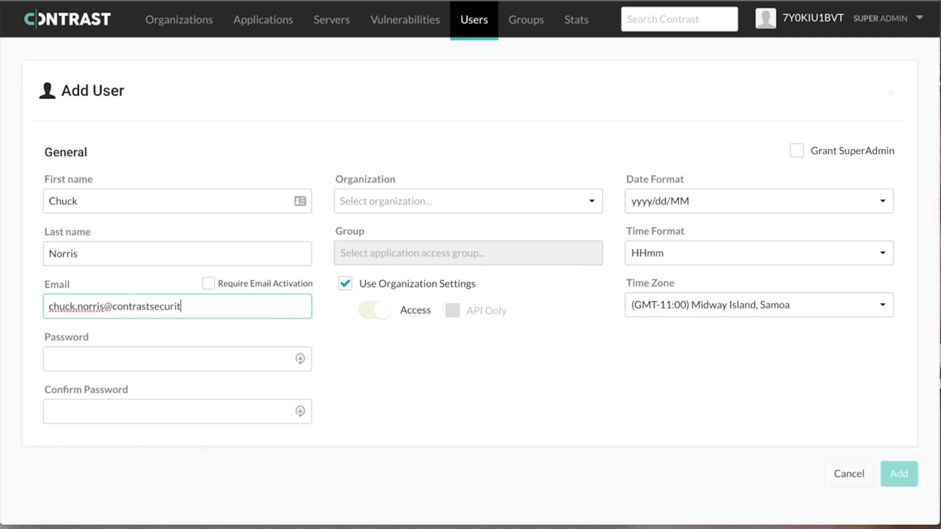
key("Tab")
type("*********")
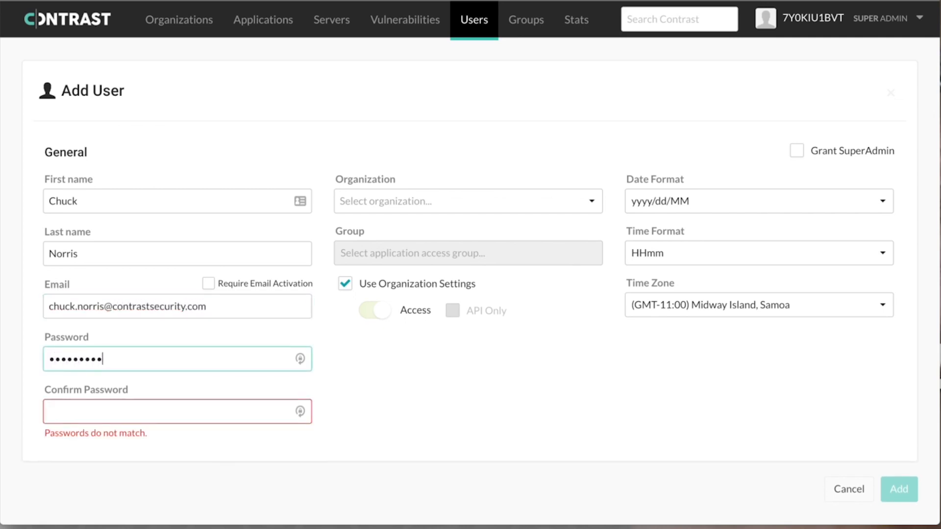
key("Tab")
type("*******")
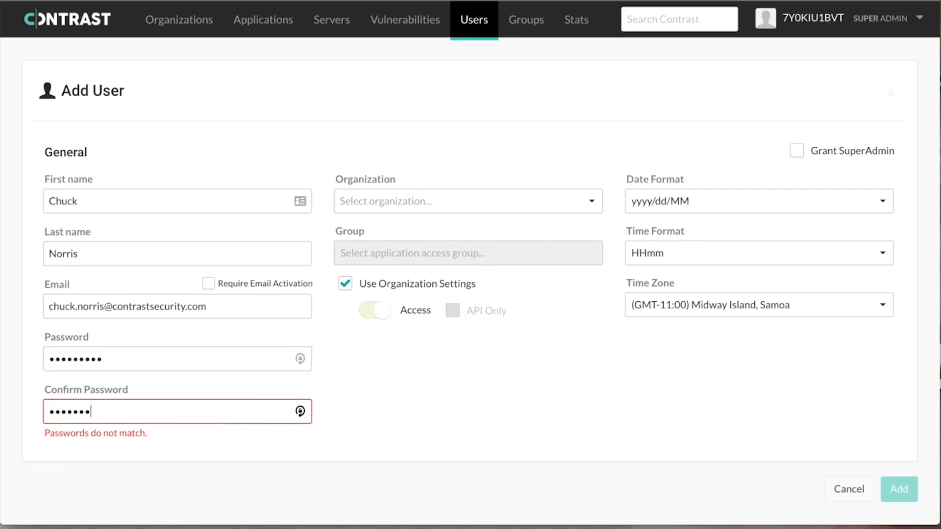
type("**")
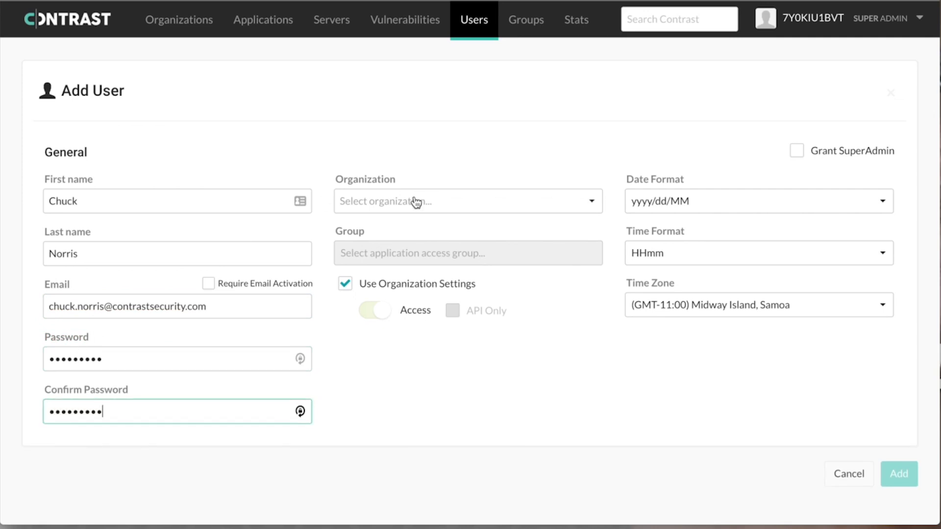
- Assign the user to the Contrast Demo organization and list the available access groups
left_click(415, 201)
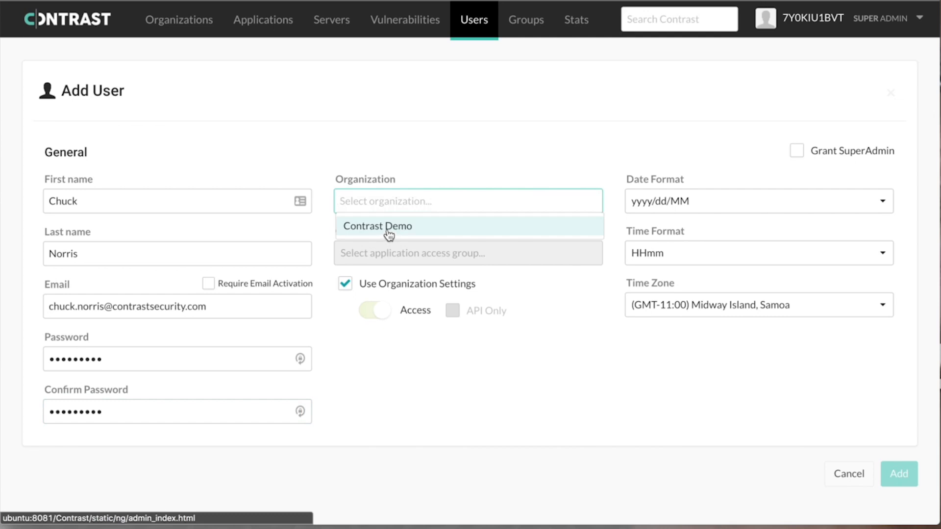
left_click(387, 228)
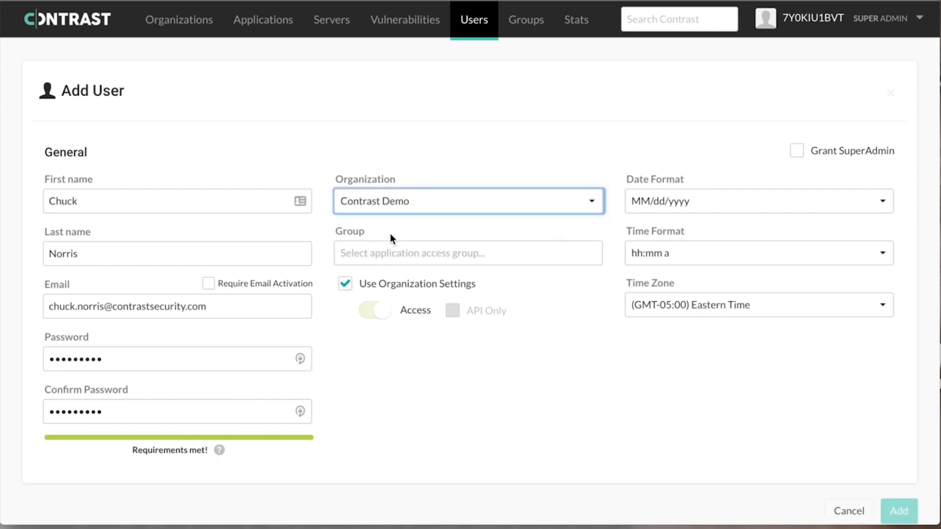
left_click(400, 252)
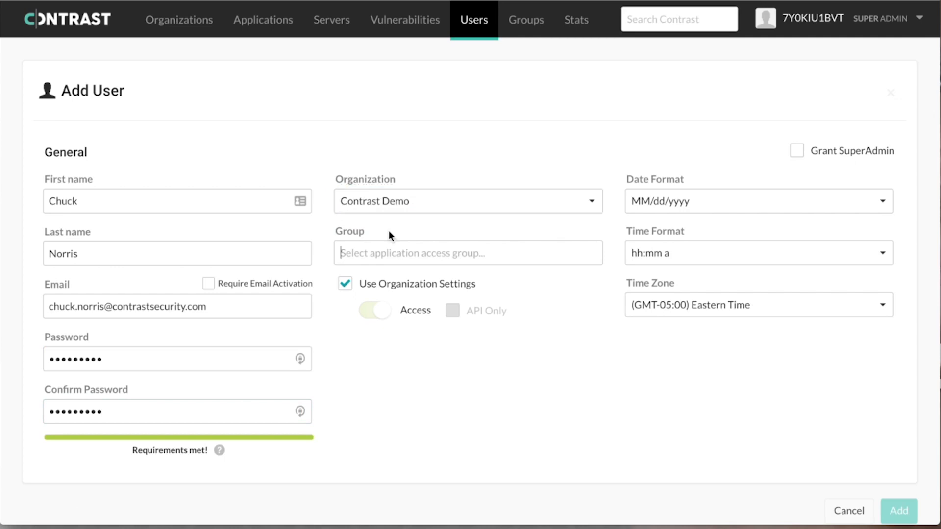
left_click(375, 252)
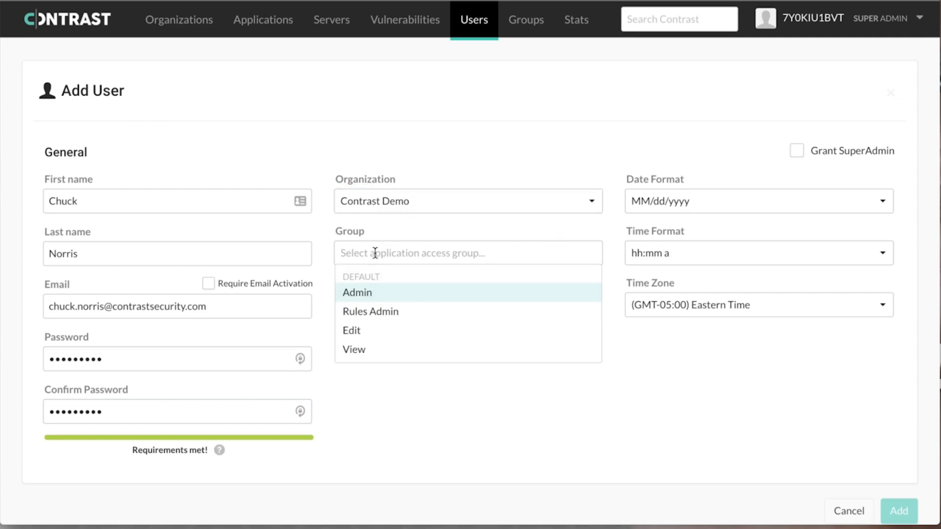
- Put the user in the Admin group with (GMT) Greenwich Mean Time : London, and add them
left_click(369, 299)
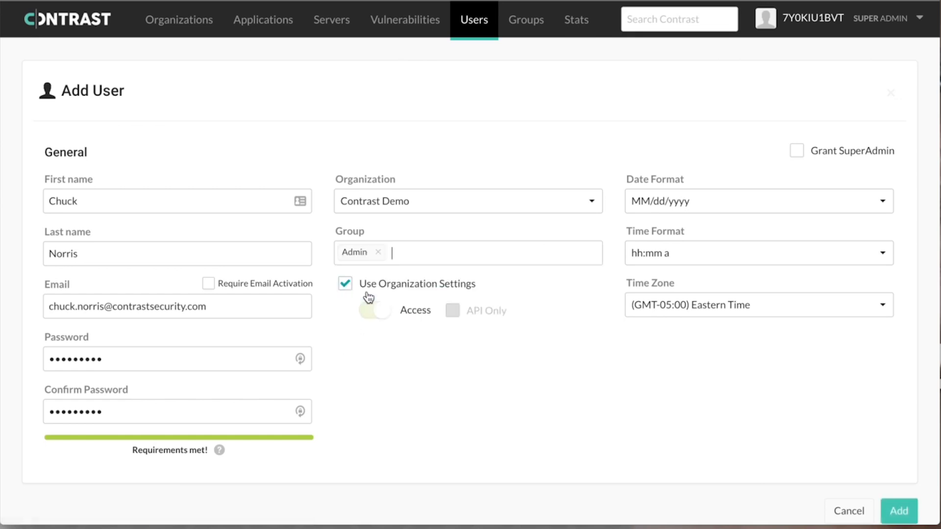
left_click(696, 314)
scroll(693, 420, "down", 10)
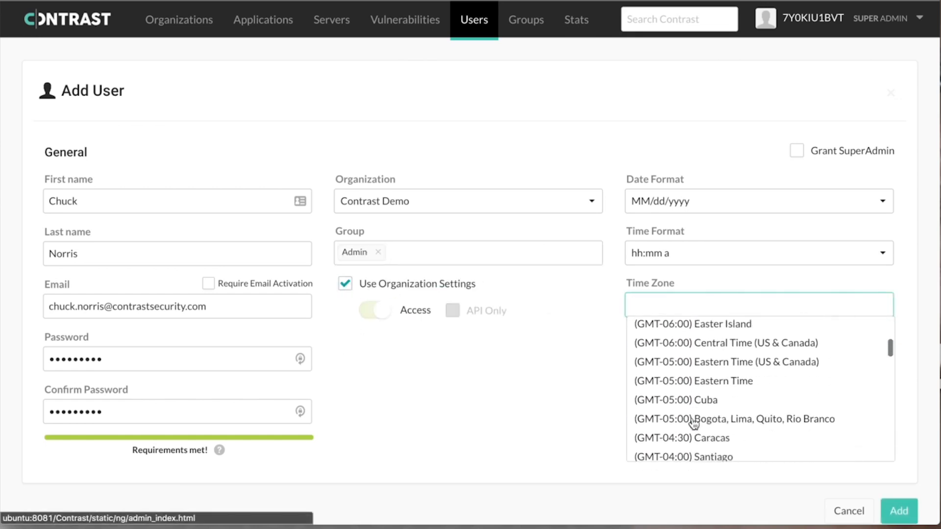
scroll(693, 422, "down", 10)
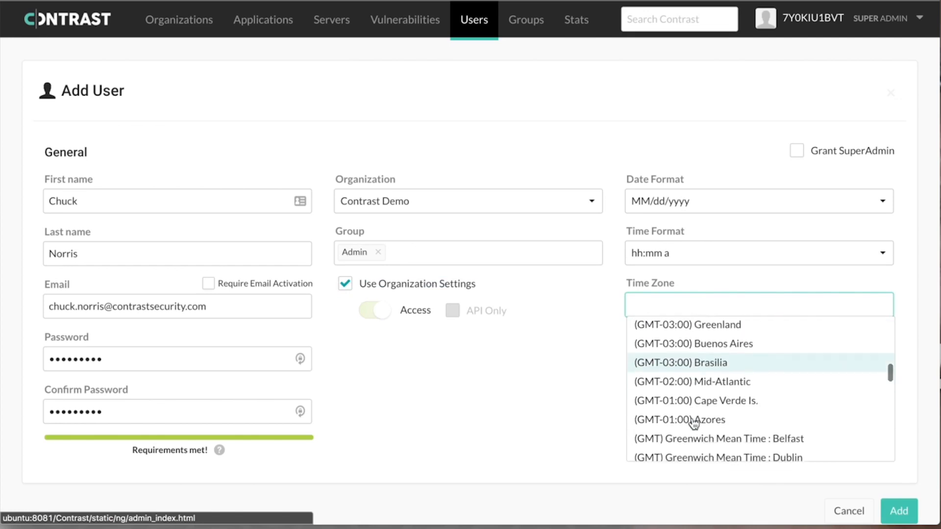
left_click(693, 417)
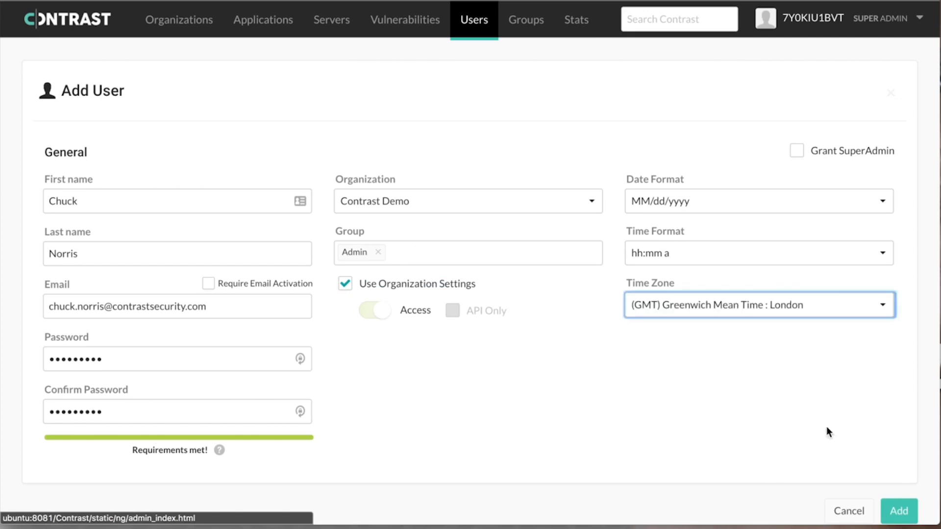
left_click(900, 513)
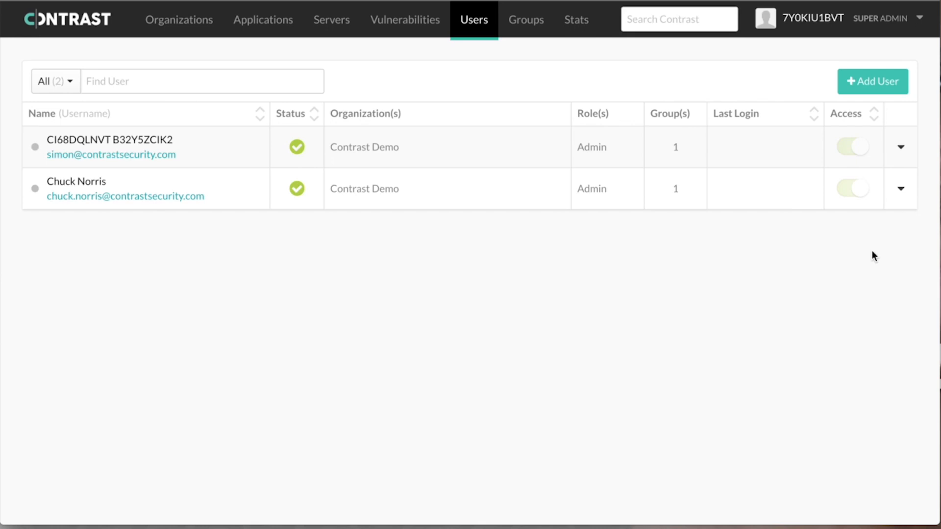
- Impersonate the newly added Admin user from their row's actions and confirm
left_click(901, 190)
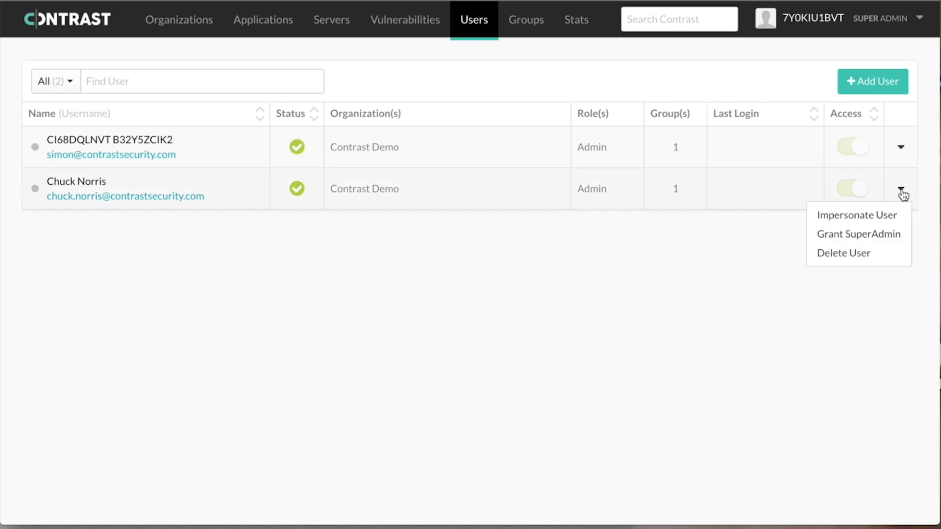
left_click(878, 220)
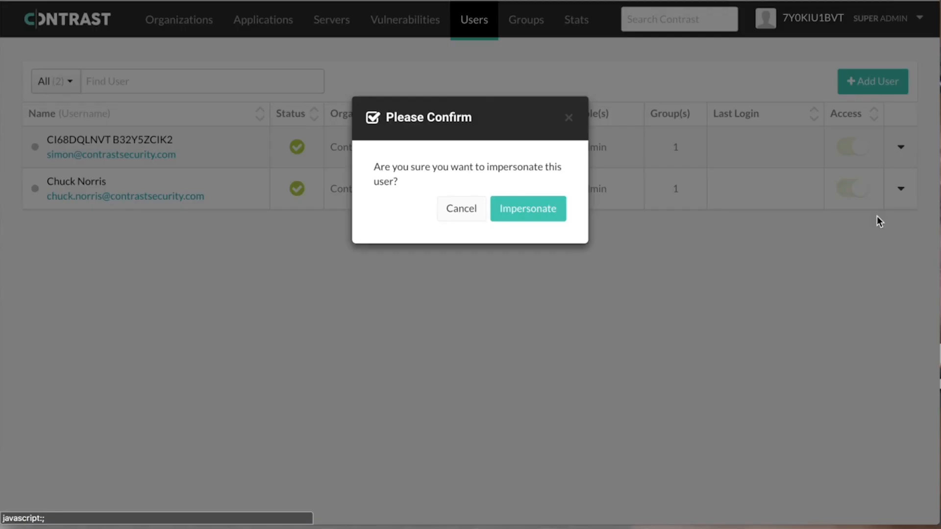
left_click(526, 211)
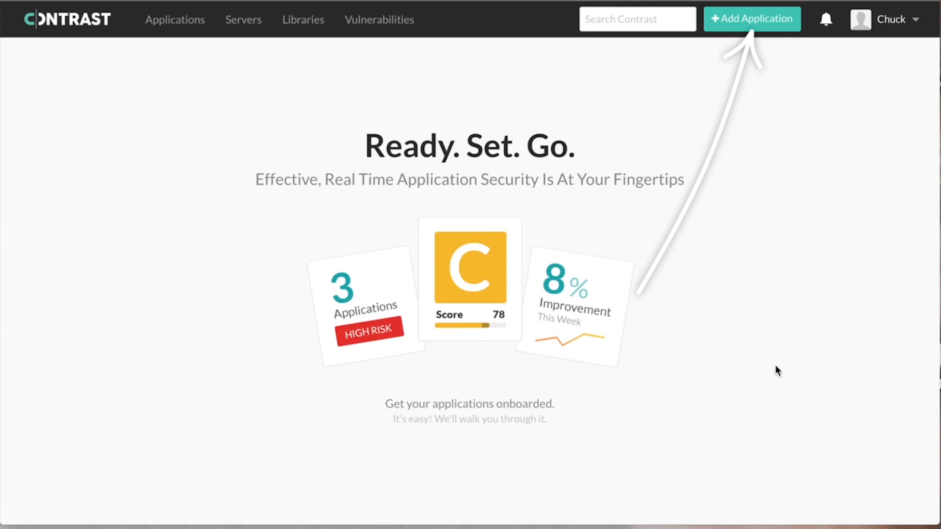
- Open Contrast Demo's Organization Settings from the impersonated user's menu
left_click(888, 24)
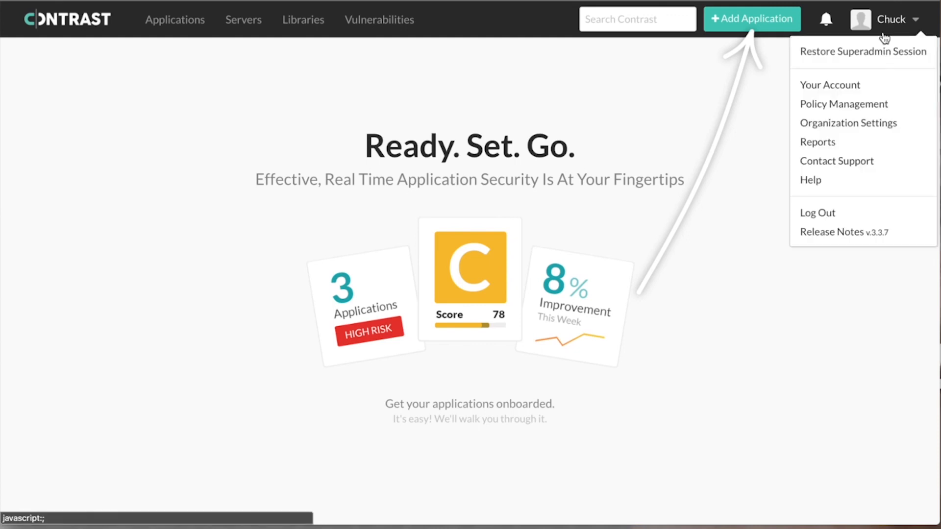
left_click(837, 124)
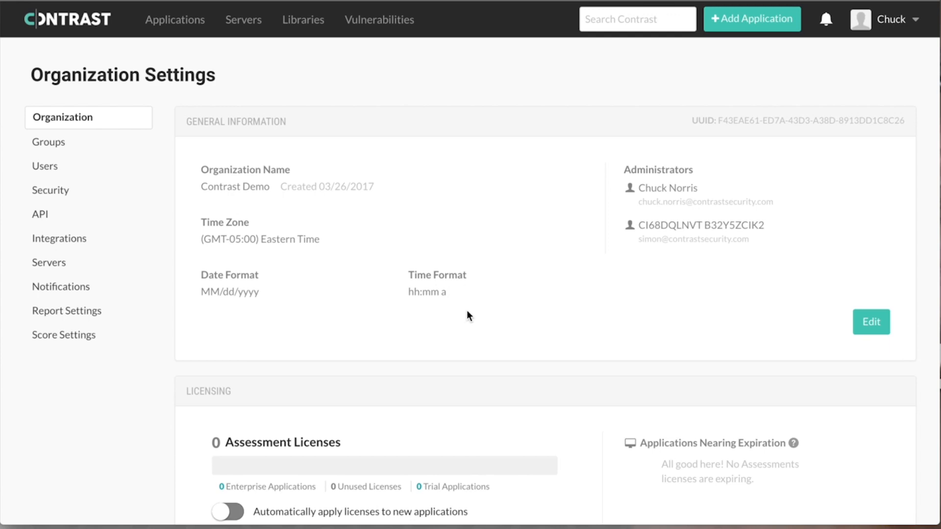
- Browse the organization's integrations, opening the Slack connection form and cancelling it
left_click(82, 241)
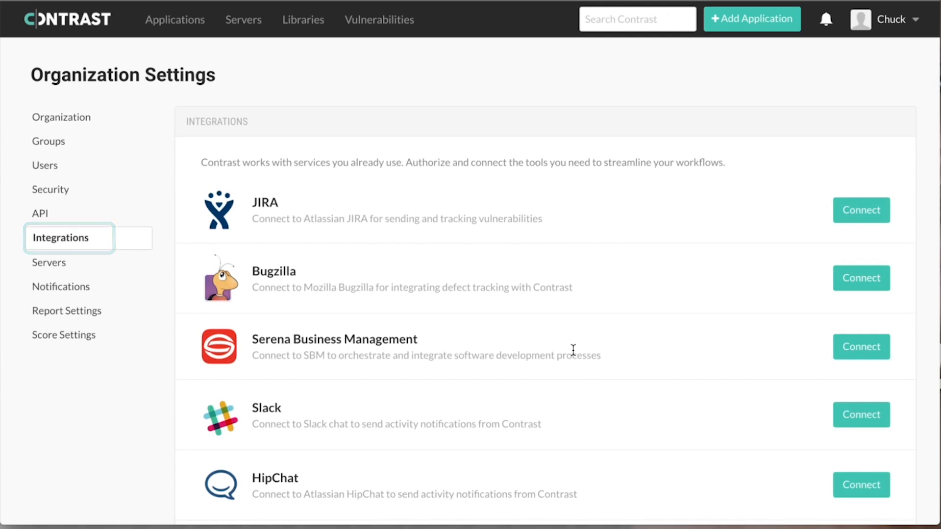
scroll(572, 349, "down", 1)
scroll(572, 349, "down", 3)
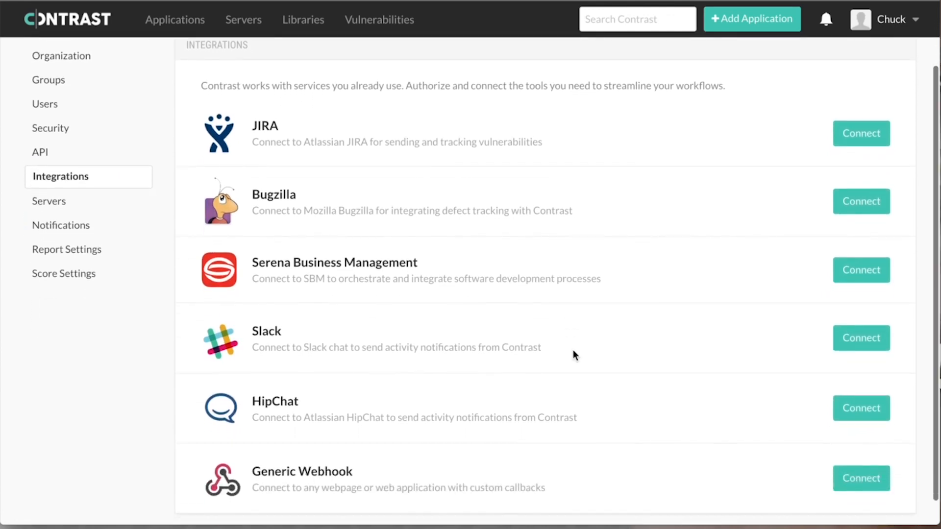
left_click(847, 347)
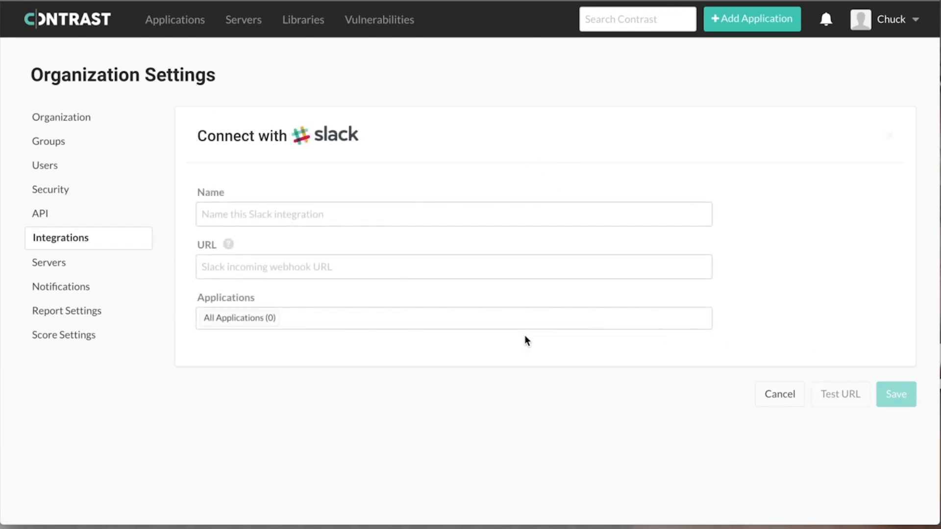
left_click(789, 390)
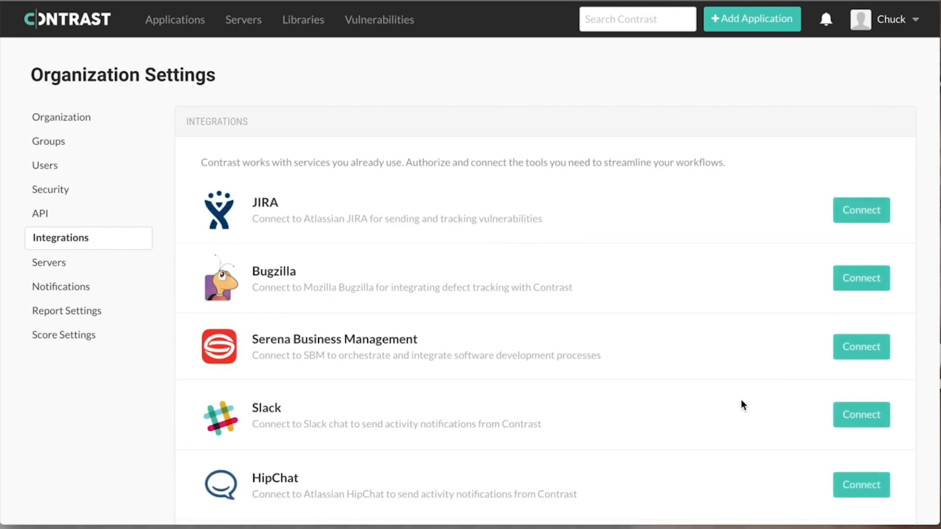
scroll(742, 402, "down", 4)
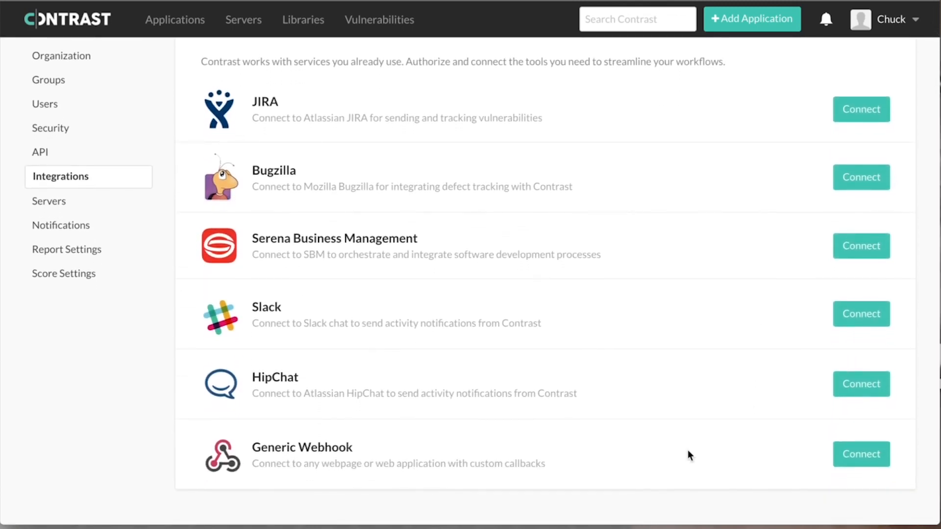
scroll(687, 450, "up", 3)
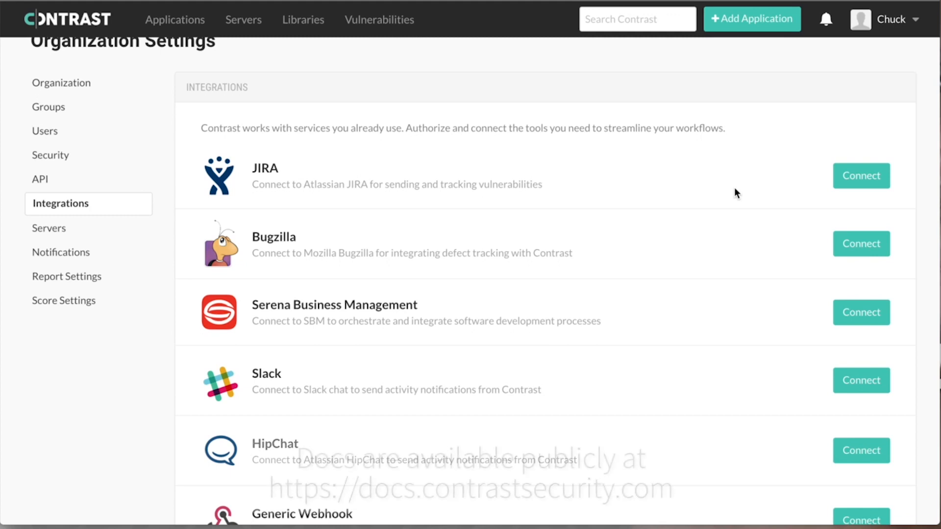
- Open Help from the user menu to load Contrast's Open Docs site
left_click(890, 27)
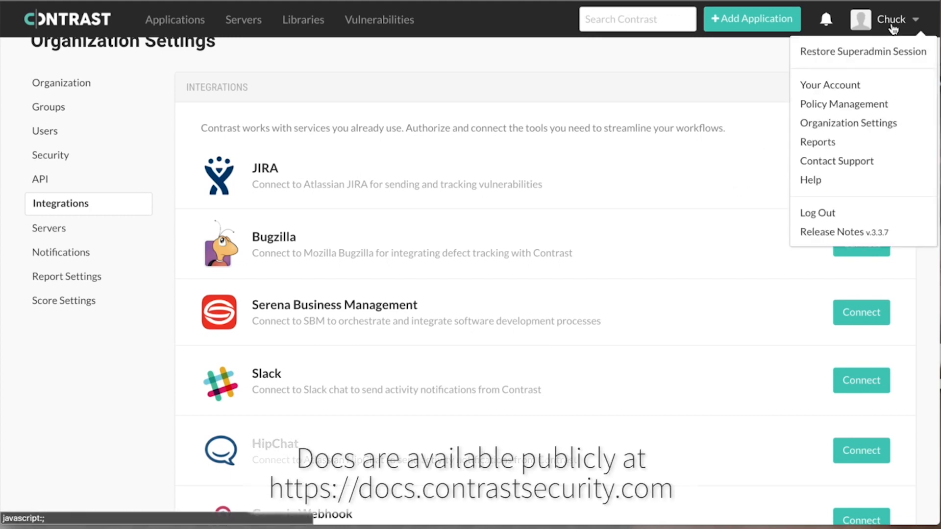
left_click(838, 182)
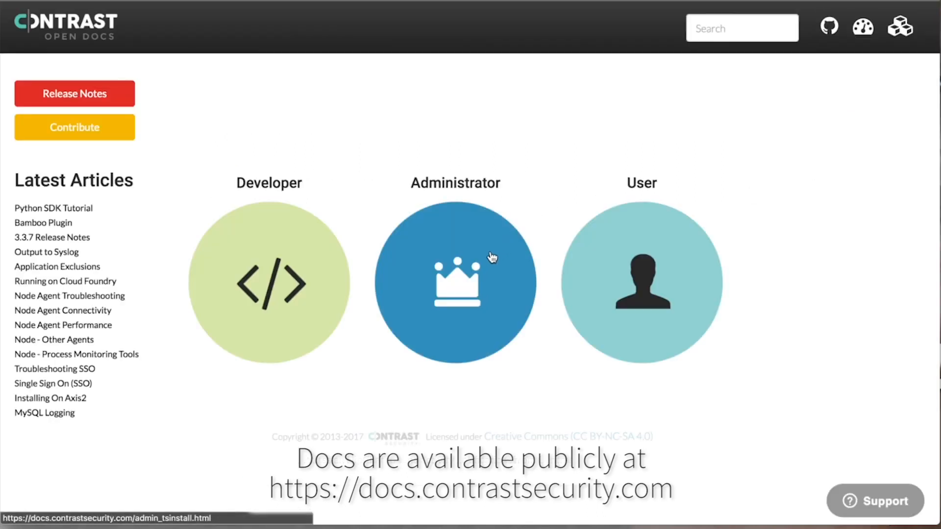
- Open the MySQL Database Backup article under Administrator > Configuration in the docs
left_click(486, 265)
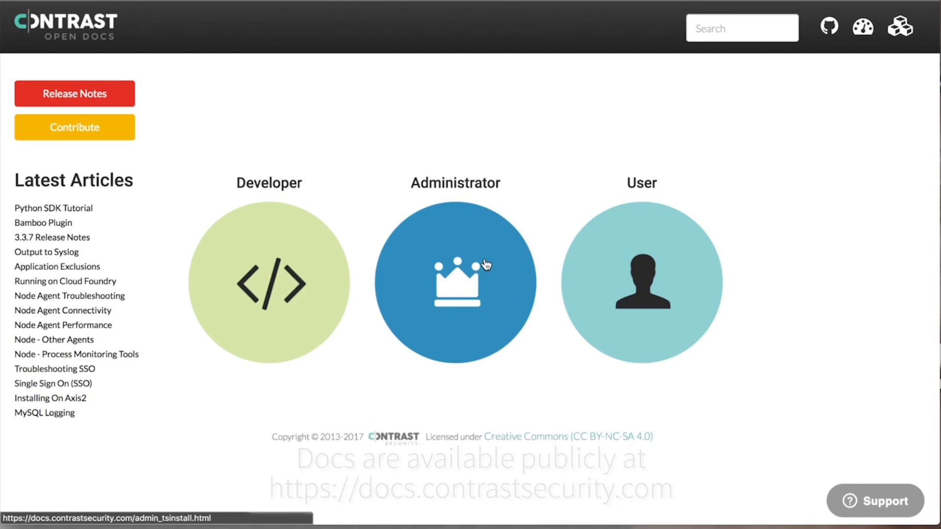
left_click(63, 377)
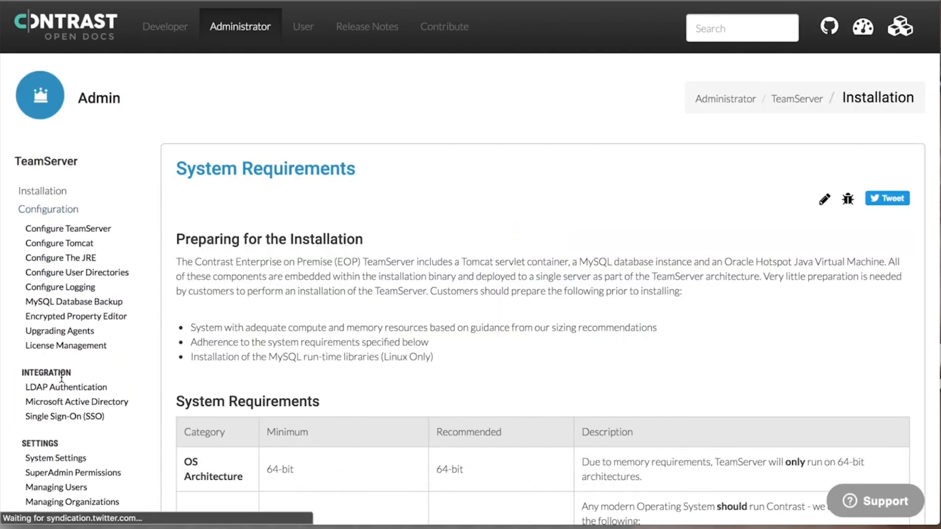
left_click(92, 304)
- Open Troubleshooting > Debugging User Directories and bring up the Leave us a message support form
scroll(70, 392, "down", 5)
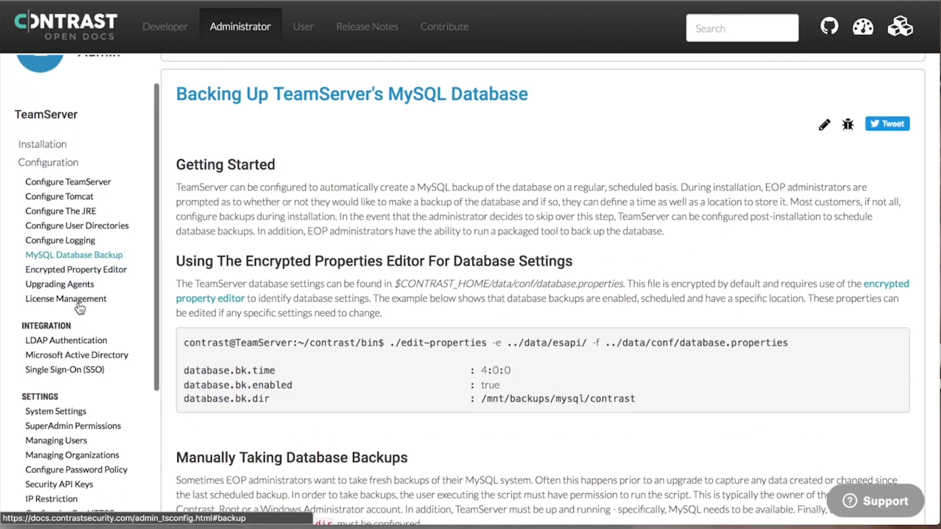
left_click(70, 390)
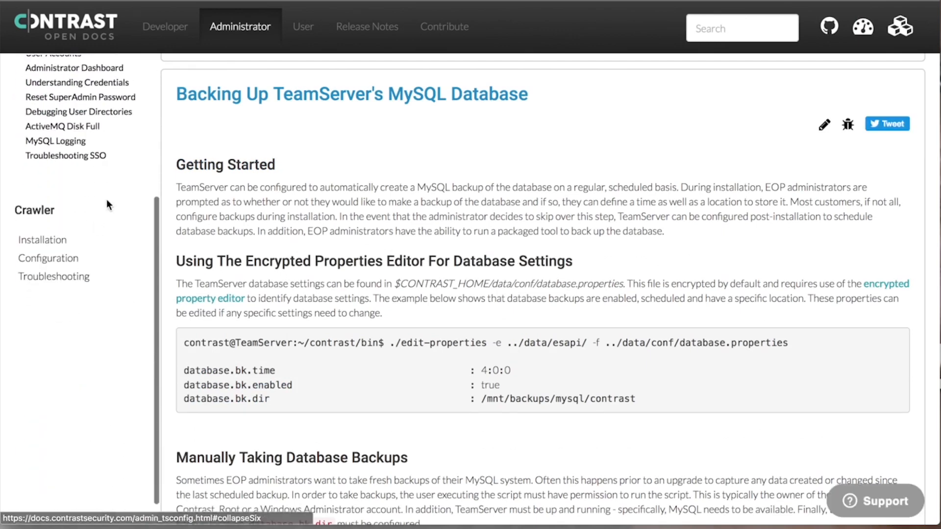
left_click(100, 113)
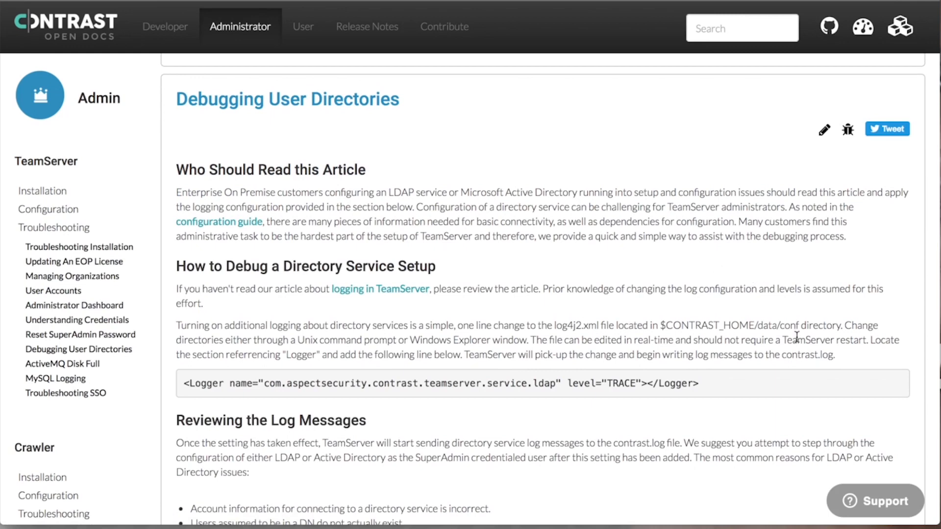
left_click(870, 498)
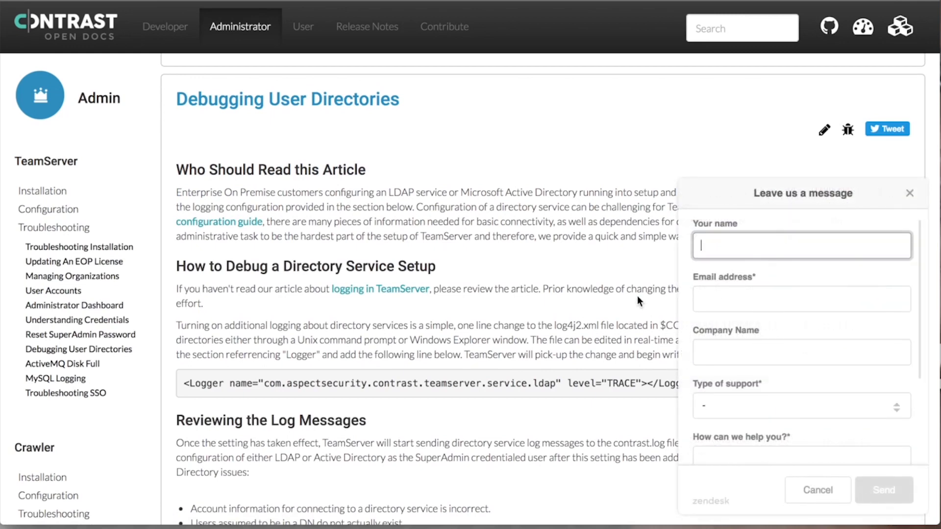